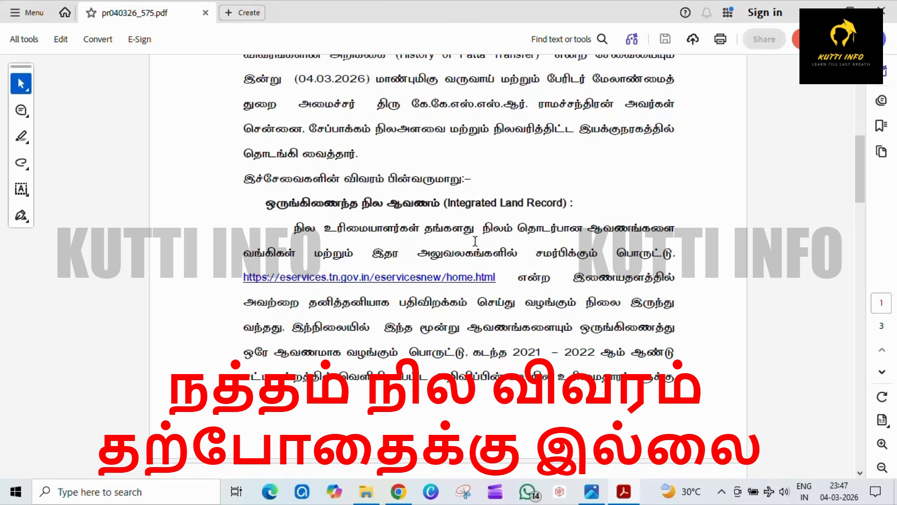
Read the press release's introduction and its Integrated Land Record section in pr040326_575.pdf
scroll(327, 285, "down", 1)
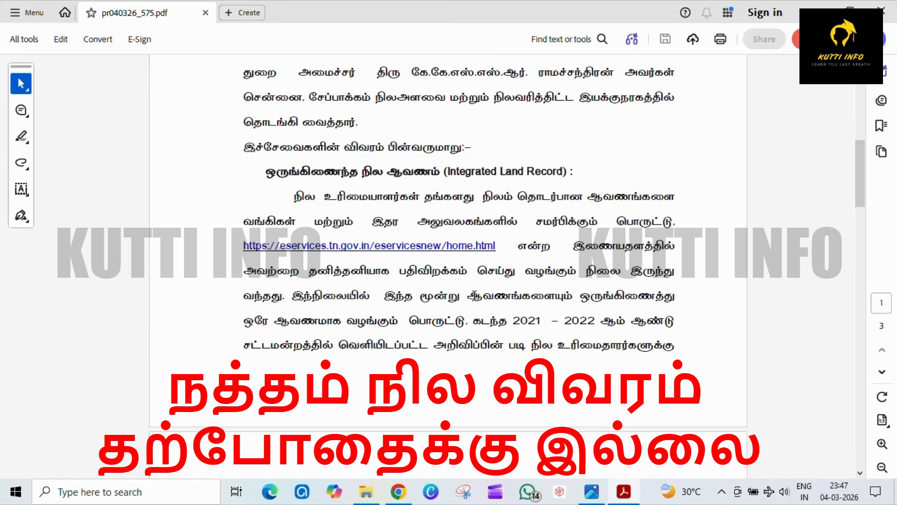
scroll(475, 296, "up", 5)
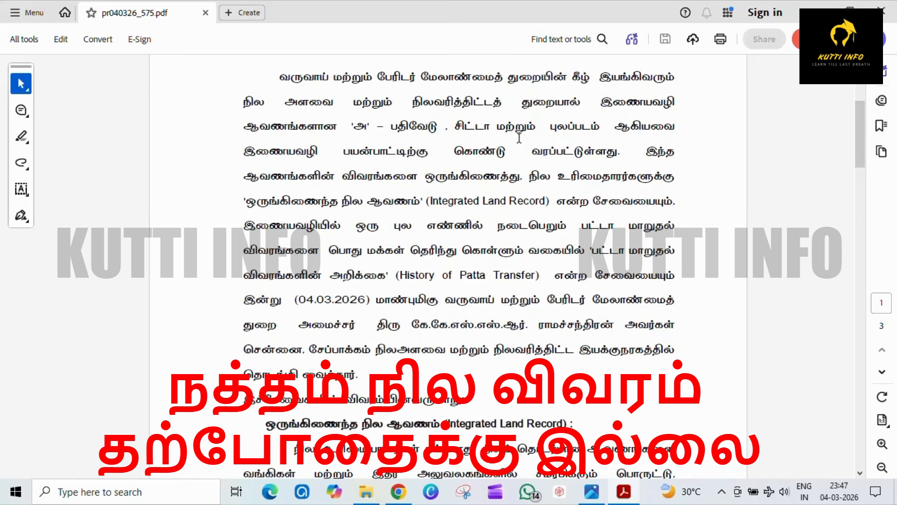
scroll(438, 298, "down", 6)
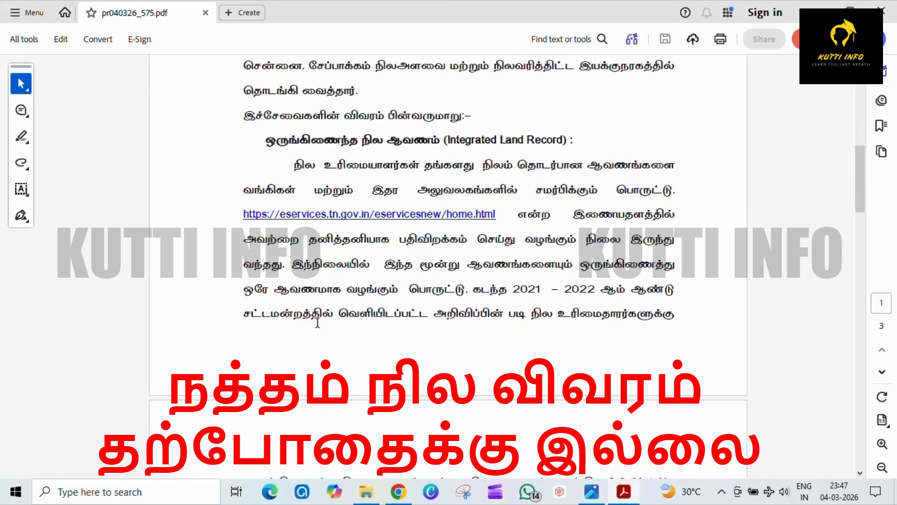
scroll(475, 299, "down", 3)
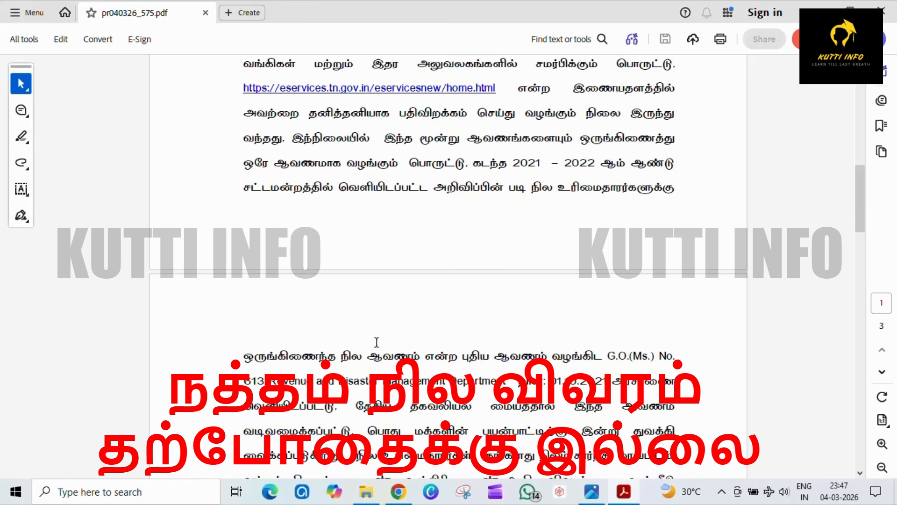
scroll(388, 334, "down", 3)
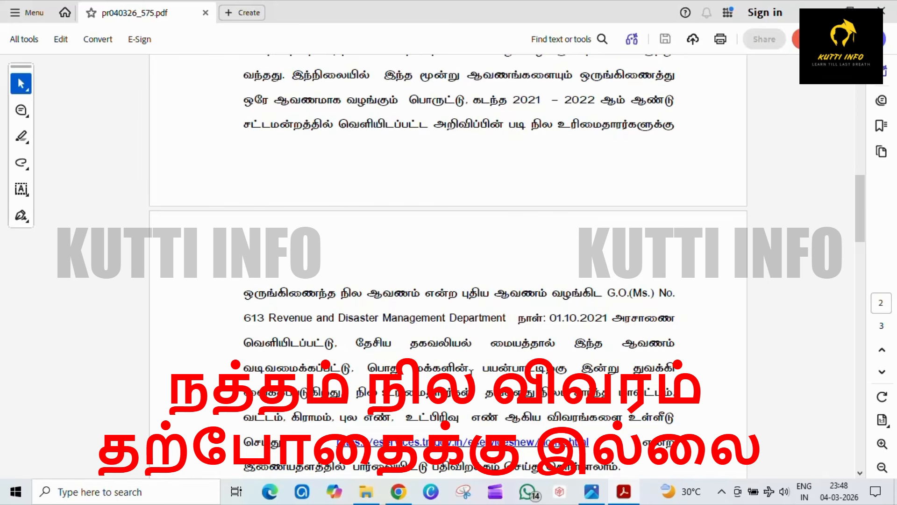
scroll(458, 370, "down", 3)
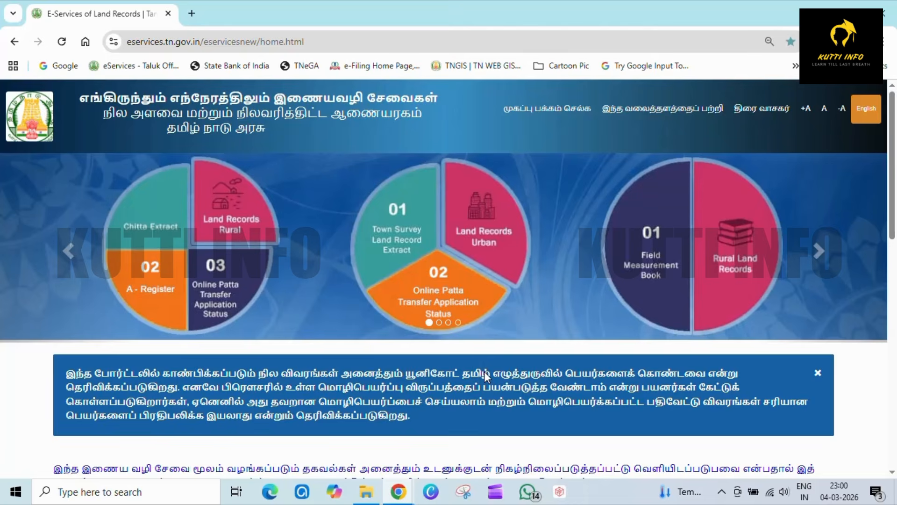
In Chrome, open the Integrated Land Record service and request an OTP for subdivision 1 in திருவண்ணாமலை district, சேத்துப்பட்டு taluk, பெரணம்பாக்கம்(R) village
scroll(484, 371, "down", 10)
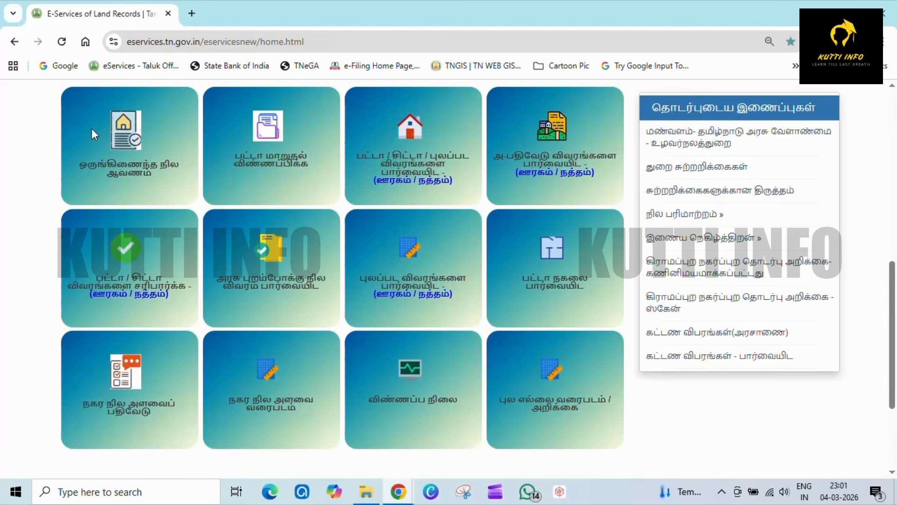
left_click(136, 181)
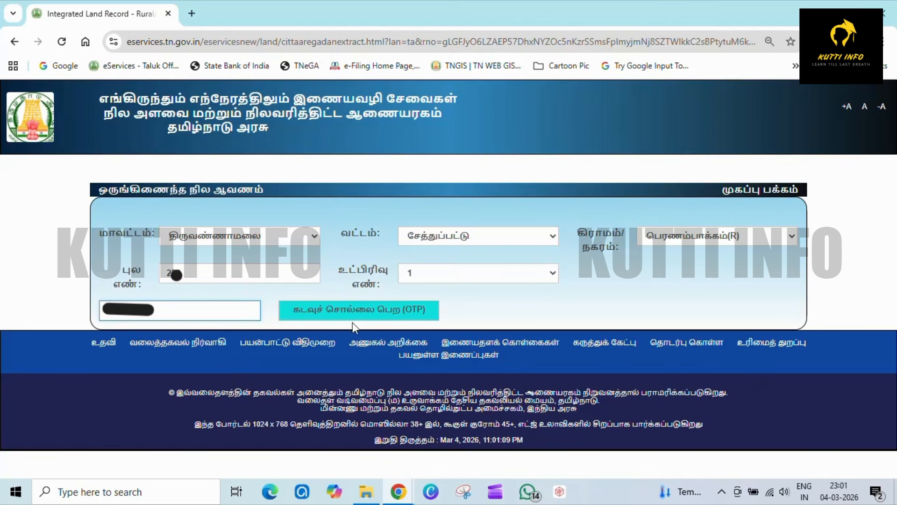
left_click(358, 309)
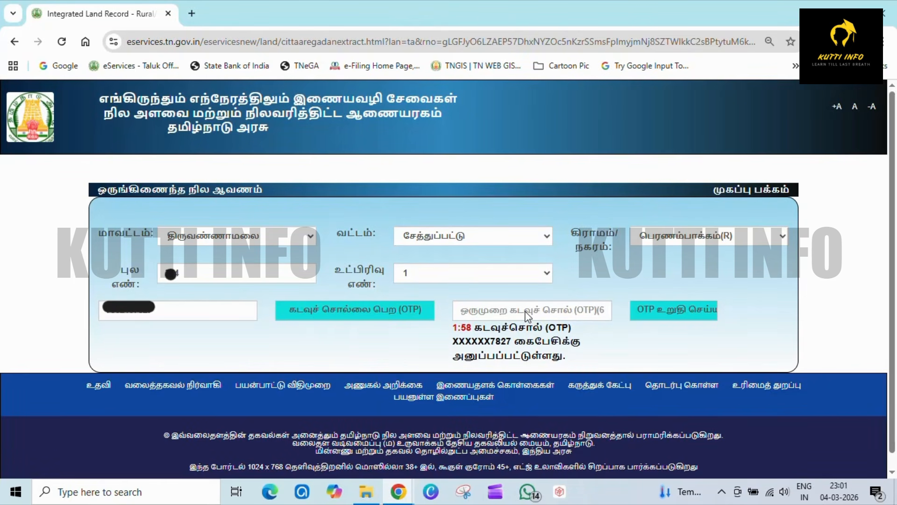
Enter and verify the one-time password, and submit the request for the integrated land record
left_click(703, 316)
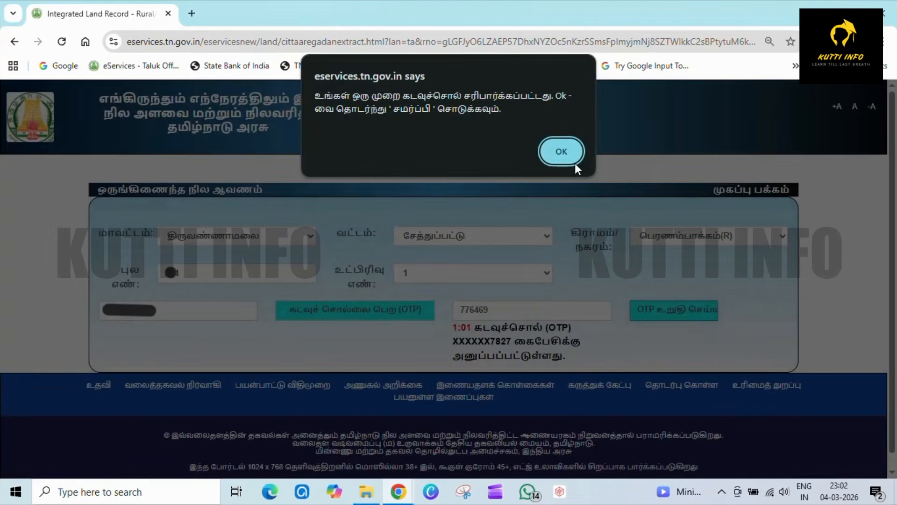
left_click(561, 151)
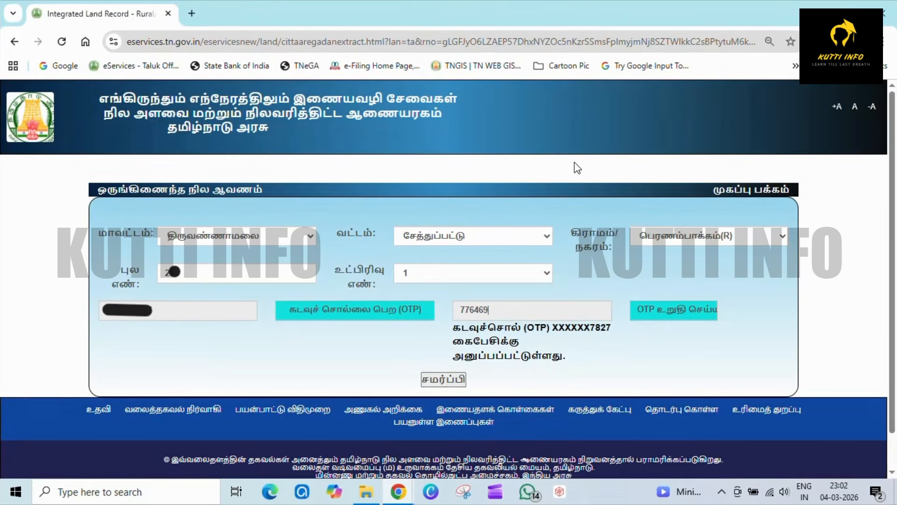
left_click(424, 382)
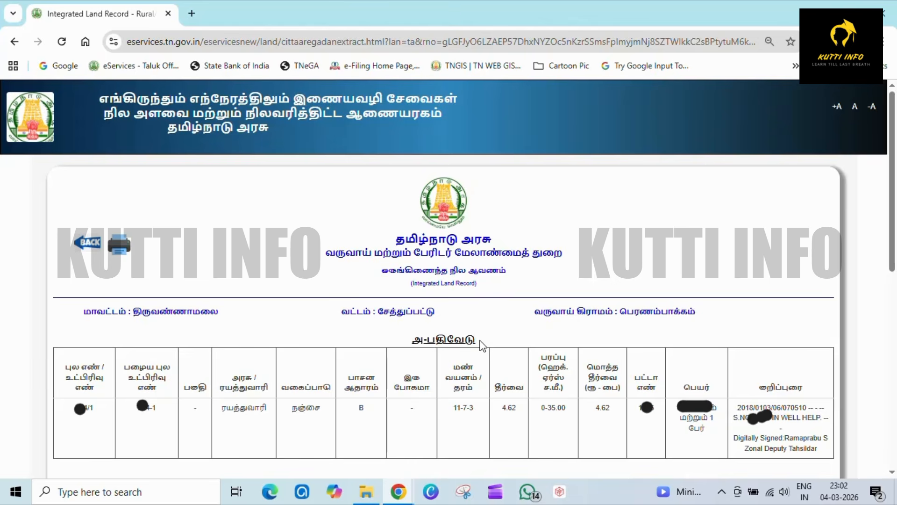
Review the A-Register, Chitta and field sketch of the integrated land record, including its printable PDF version
scroll(481, 342, "down", 5)
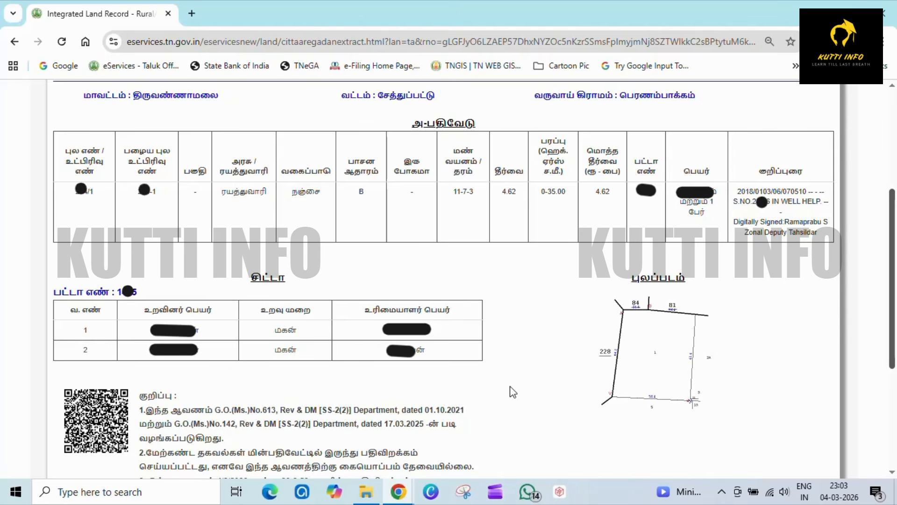
scroll(513, 391, "down", 3)
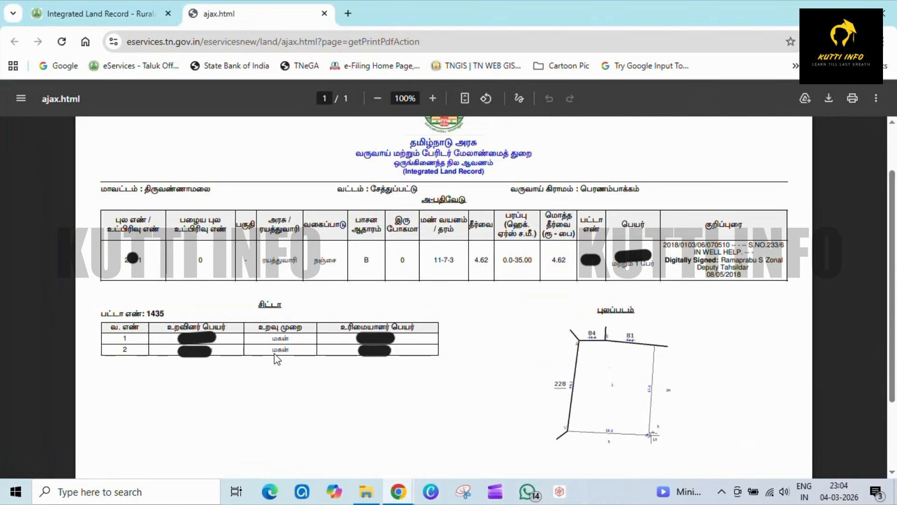
key("ctrl+w")
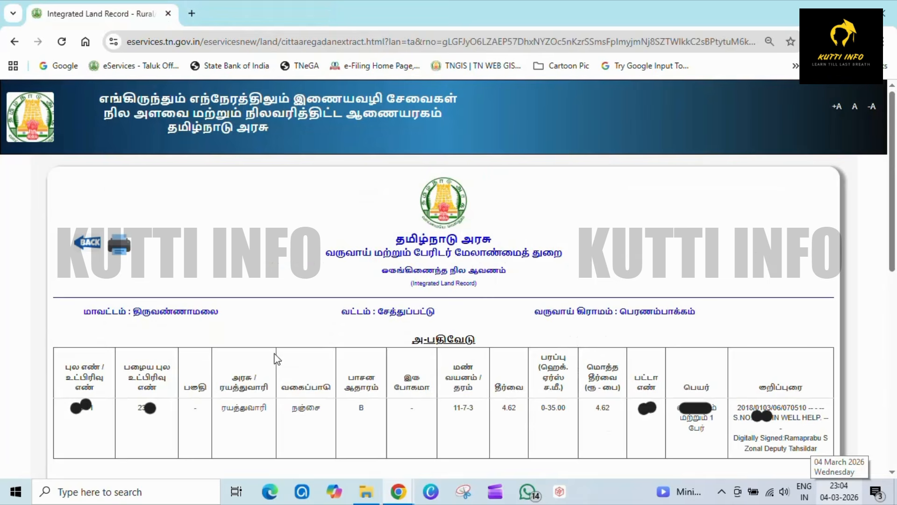
left_click(120, 248)
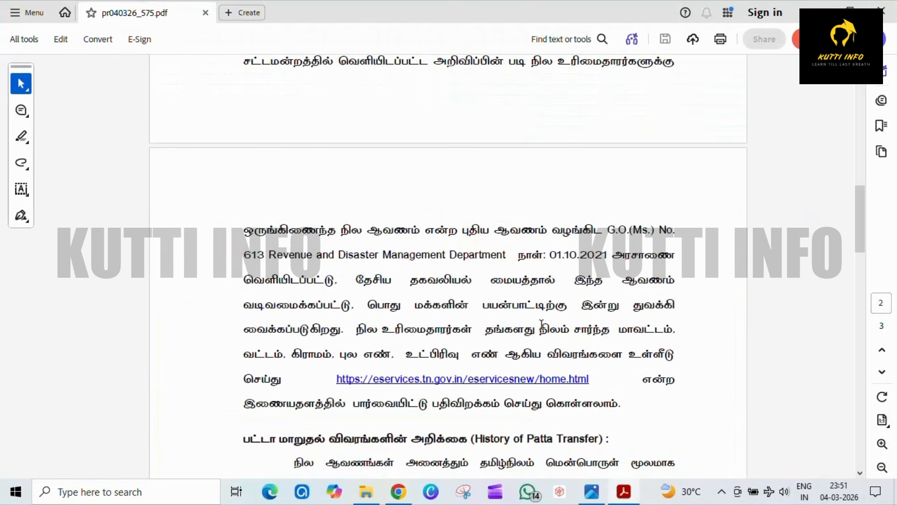
Switch to the press release PDF and read the History of Patta Transfer section through its application procedure and fees
scroll(542, 324, "down", 3)
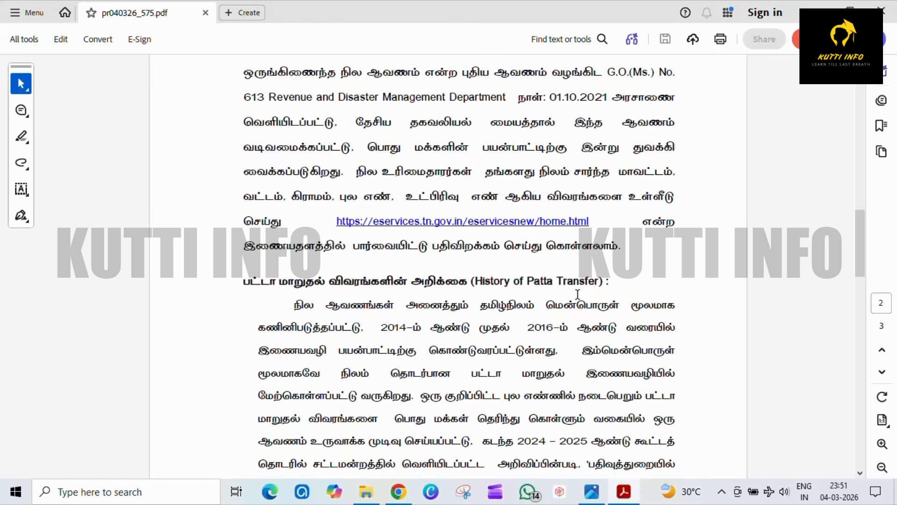
scroll(578, 295, "down", 3)
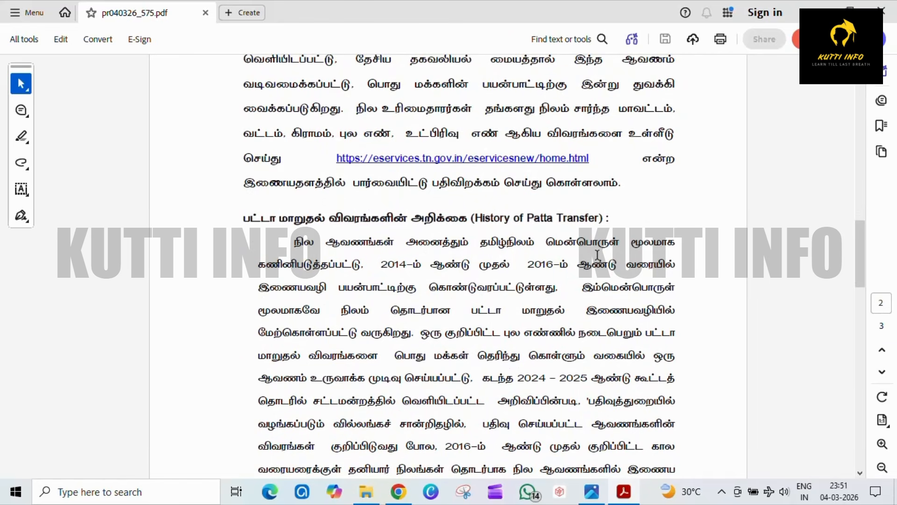
scroll(446, 286, "down", 1)
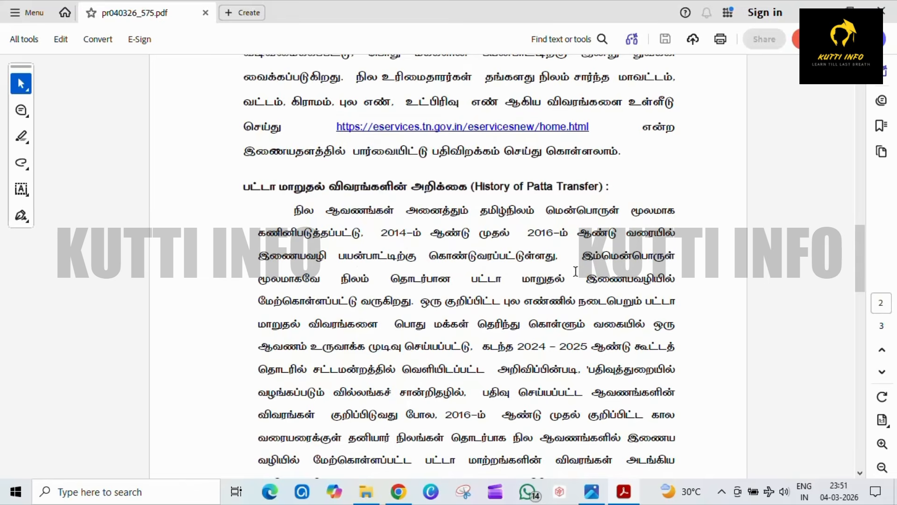
scroll(449, 283, "down", 3)
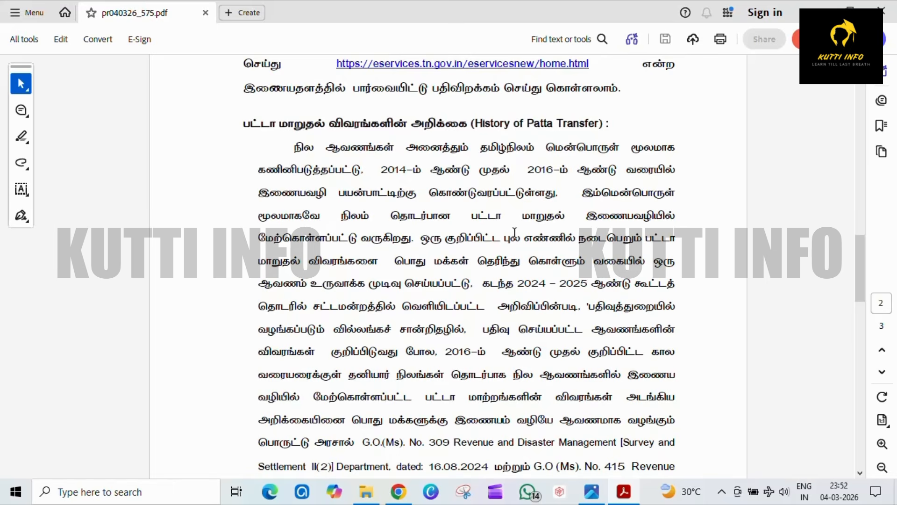
scroll(524, 223, "down", 3)
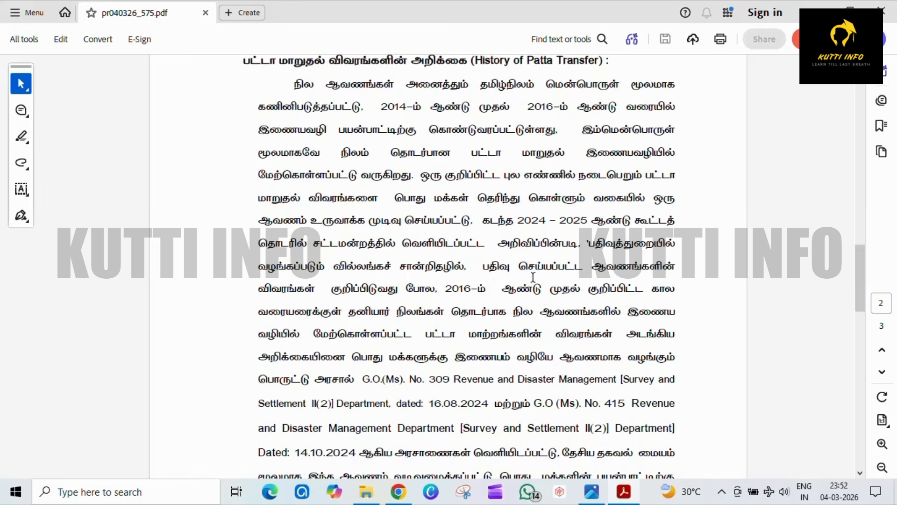
scroll(367, 280, "down", 3)
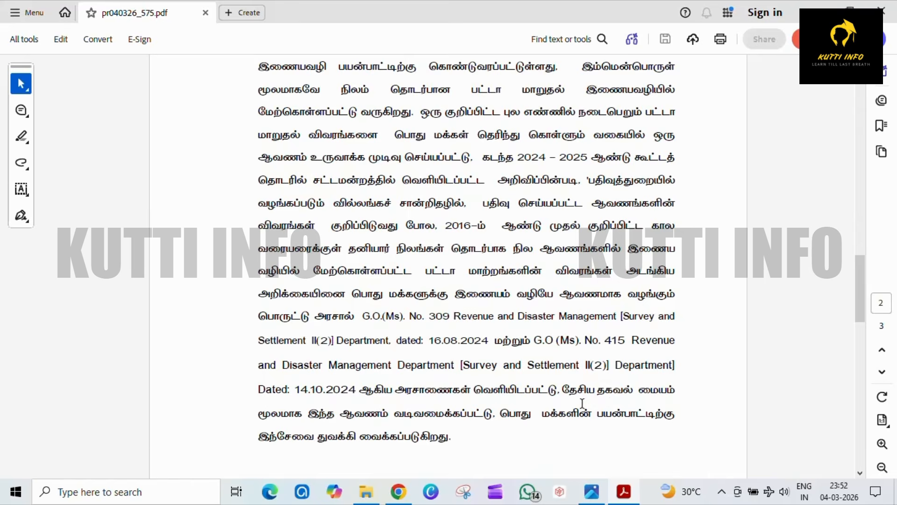
scroll(523, 395, "down", 3)
scroll(522, 397, "down", 7)
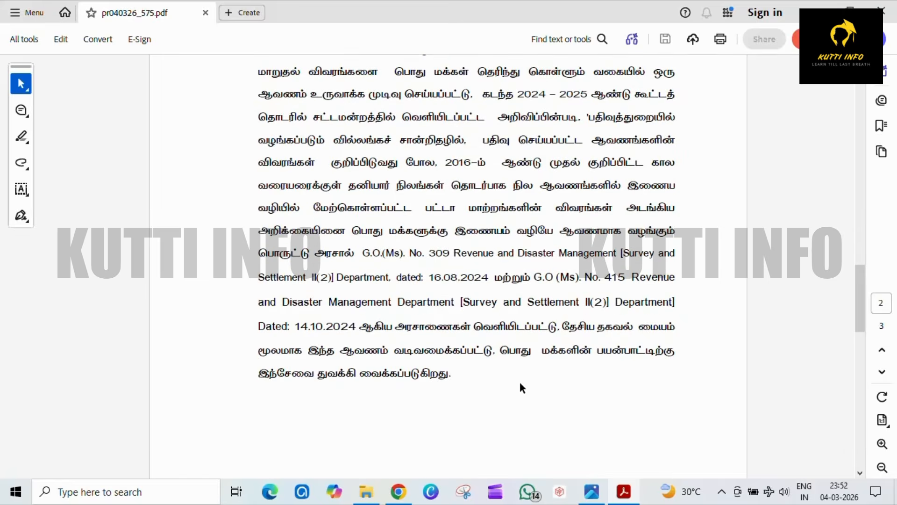
scroll(541, 365, "down", 7)
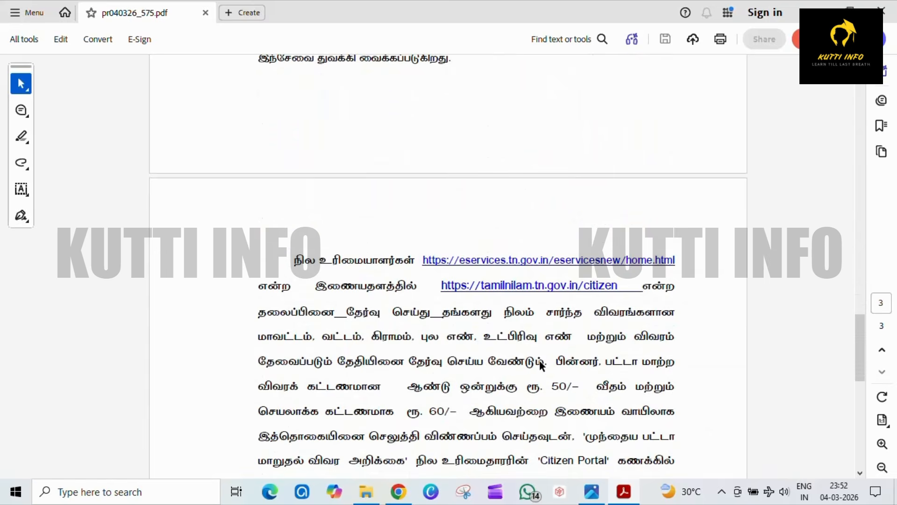
scroll(540, 364, "down", 4)
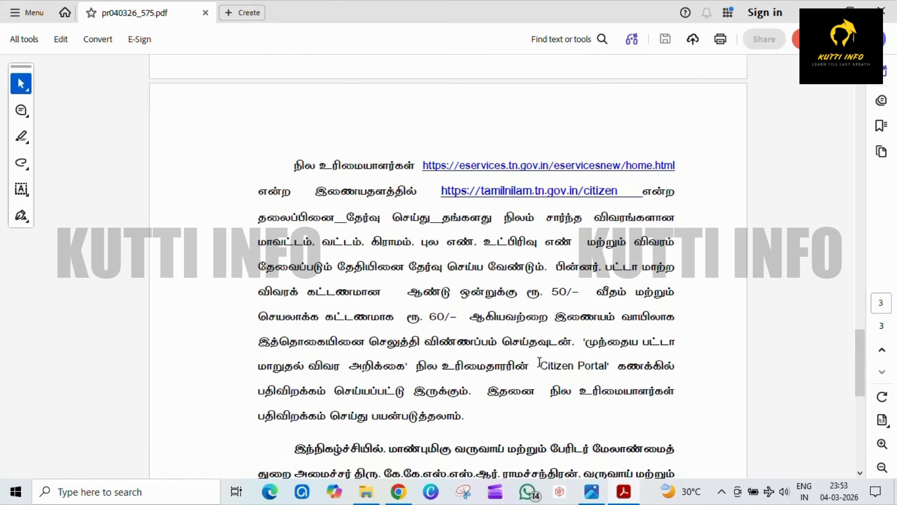
Revisit the Integrated Land Record section on page 1 and reread the patta transfer history application instructions on page 3
scroll(551, 337, "up", 20)
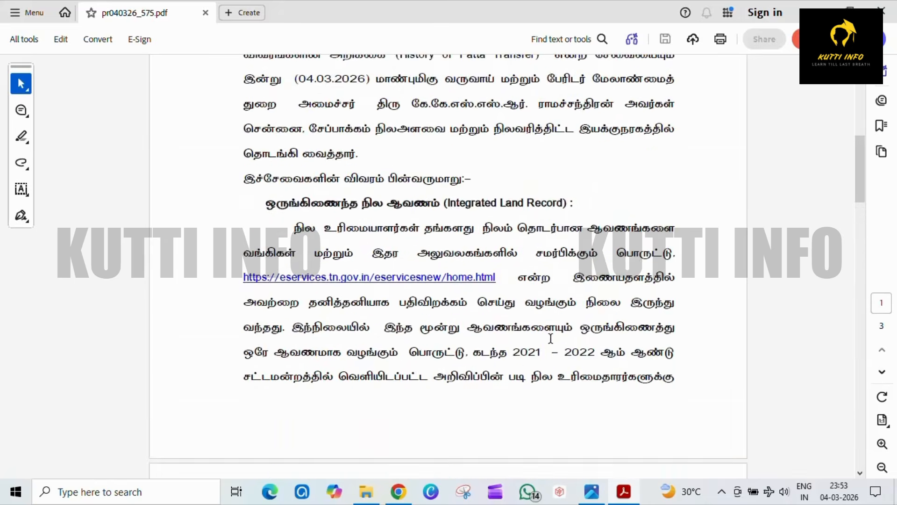
scroll(550, 338, "up", 5)
scroll(556, 354, "down", 6)
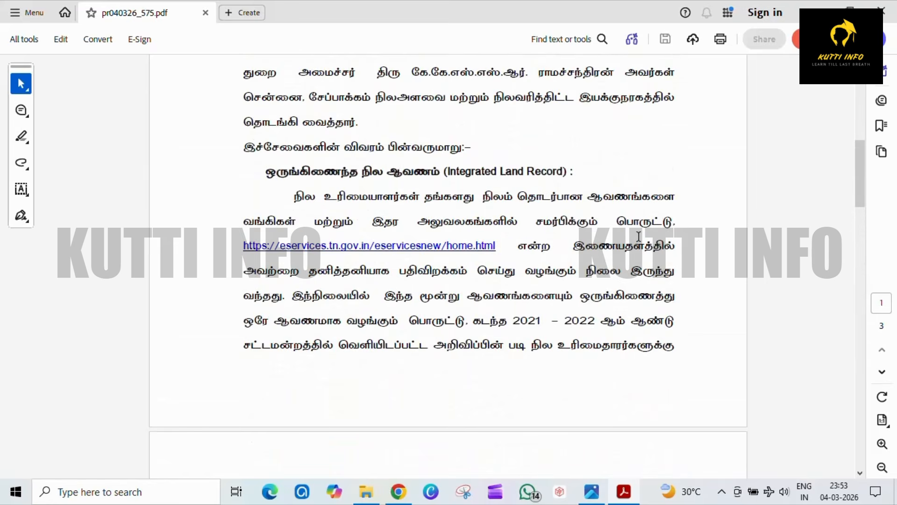
scroll(552, 286, "down", 3)
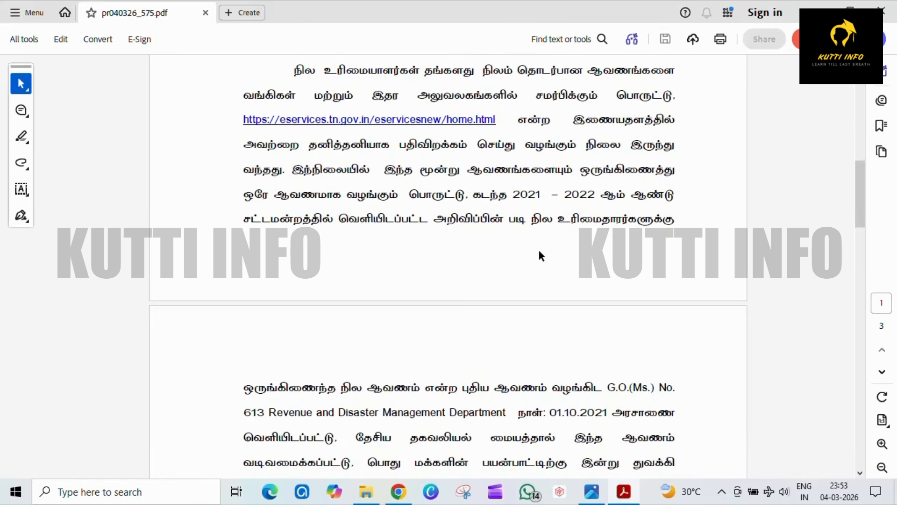
scroll(509, 297, "down", 15)
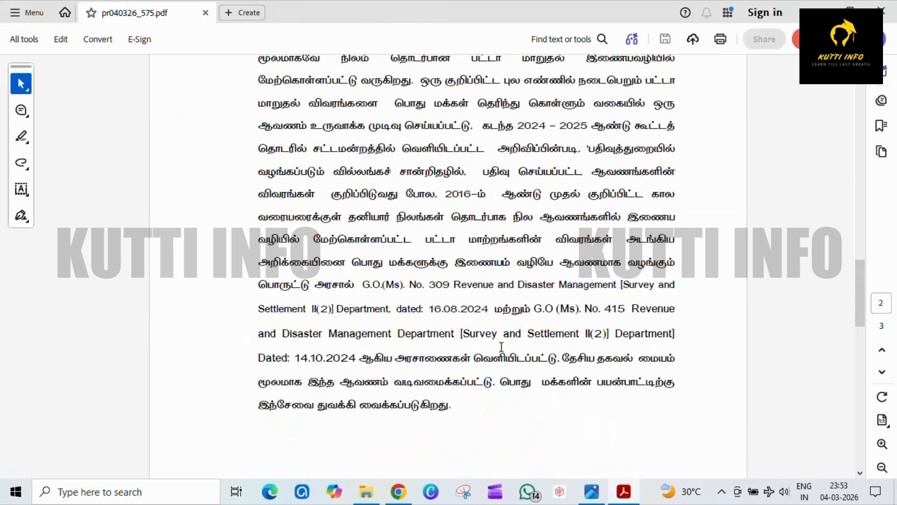
scroll(502, 346, "down", 8)
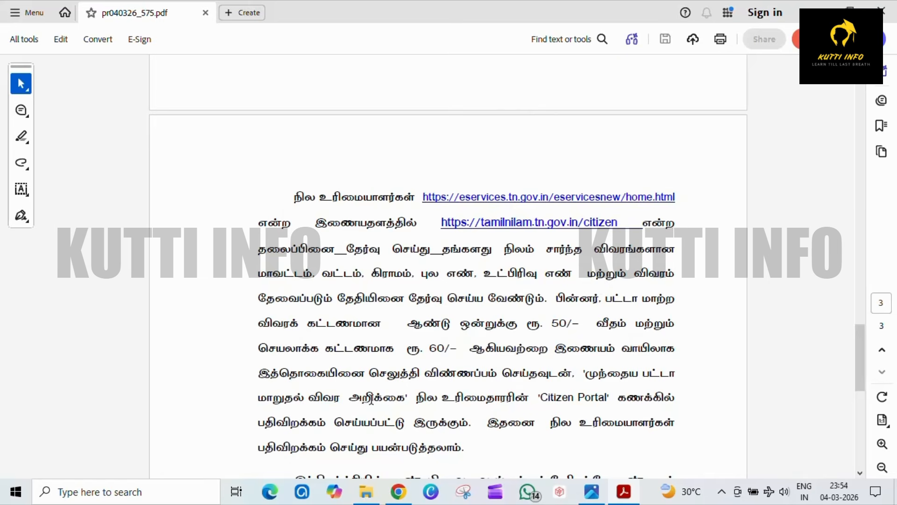
scroll(407, 412, "down", 2)
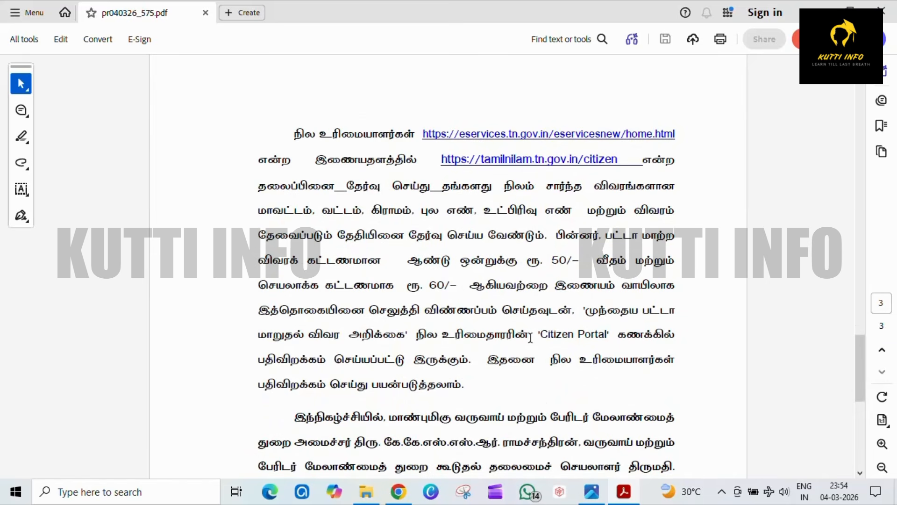
scroll(507, 340, "down", 2)
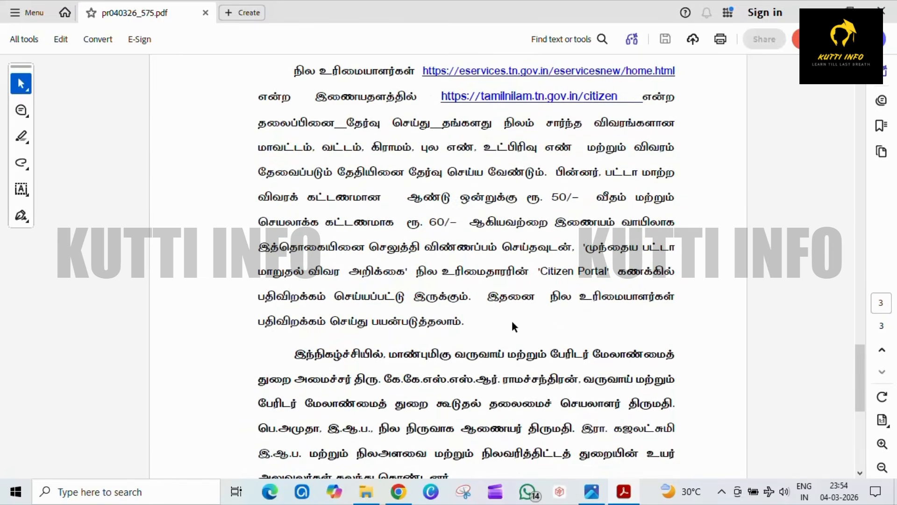
Switch to Chrome to examine the Tamil Nilam Citizen Portal's applicant details and dashboard, and read the press release's closing paragraph
key("alt+Tab")
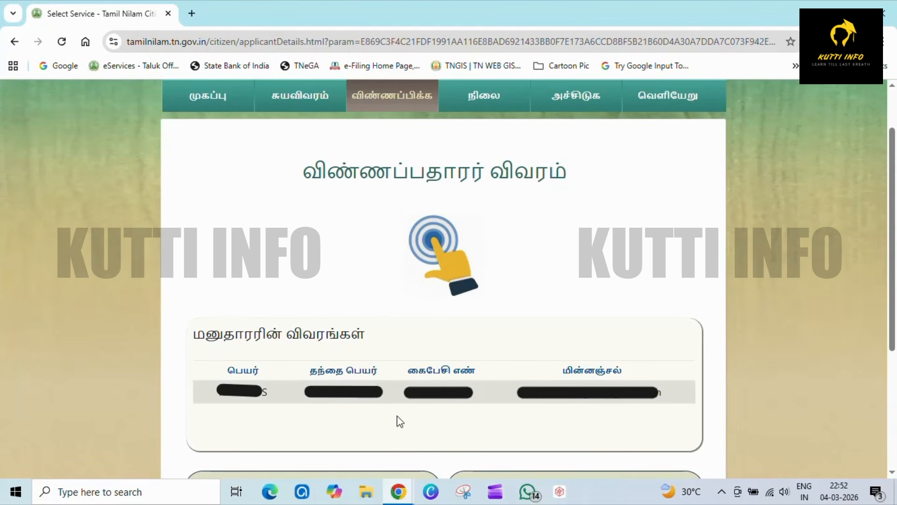
scroll(400, 421, "down", 4)
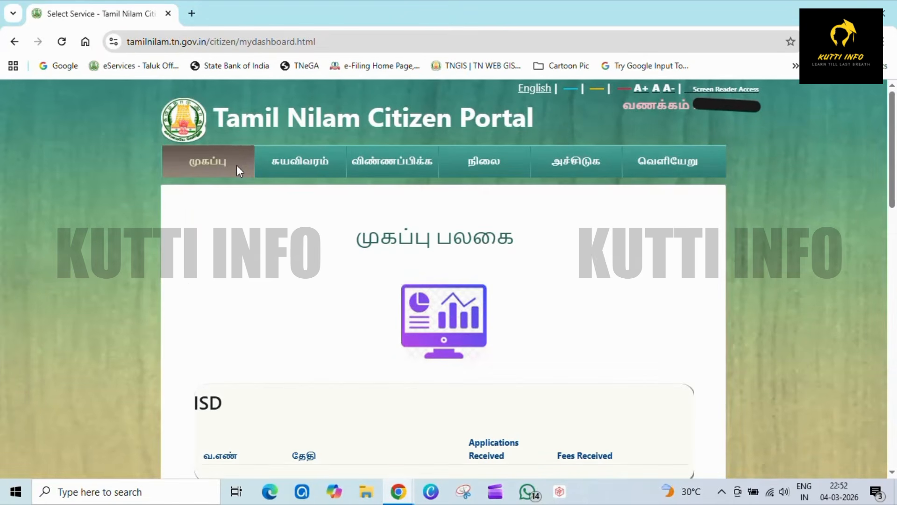
scroll(237, 165, "down", 10)
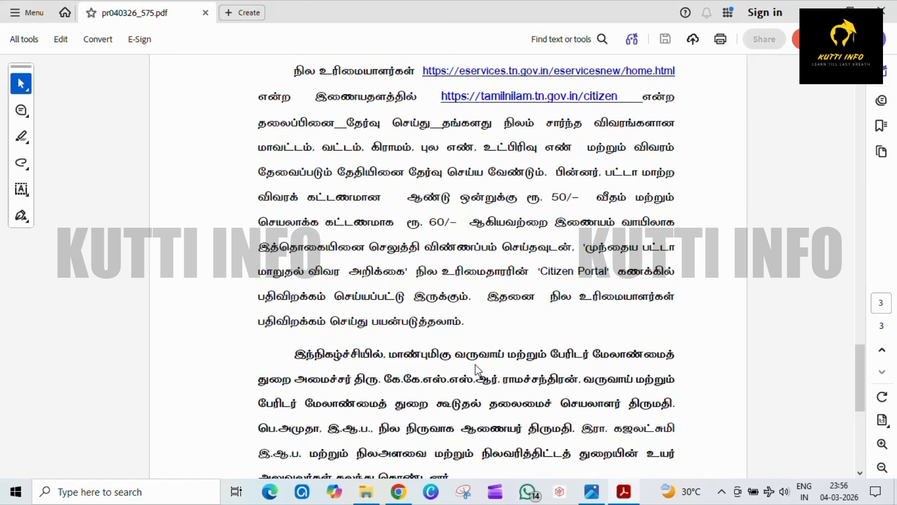
scroll(486, 350, "down", 3)
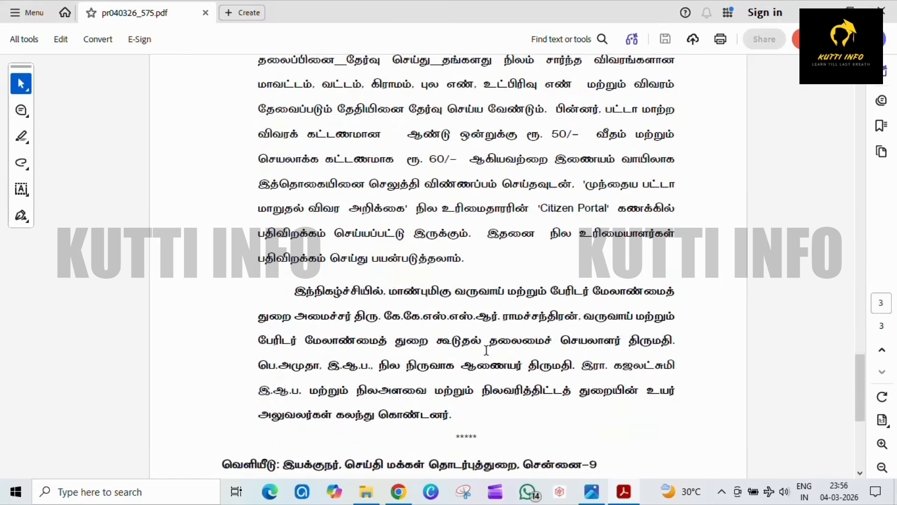